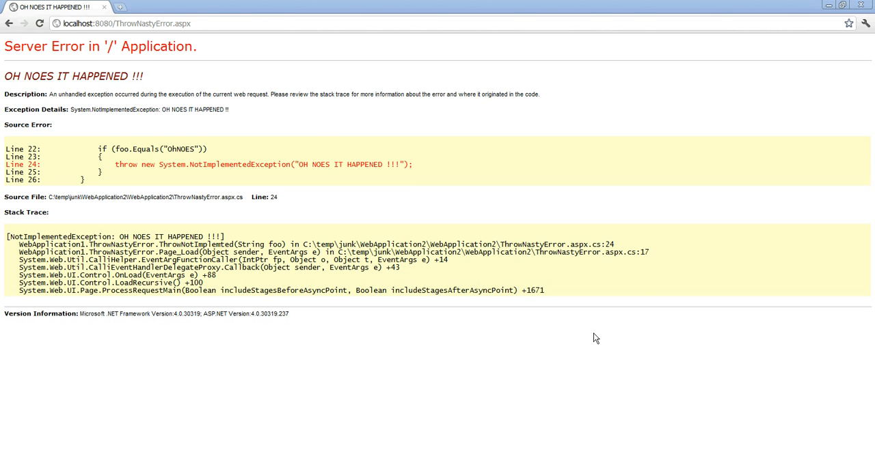
- Switch to SpeedTrace Pro and examine the project's general settings for the IIS Express start program and its start arguments
left_click(831, 6)
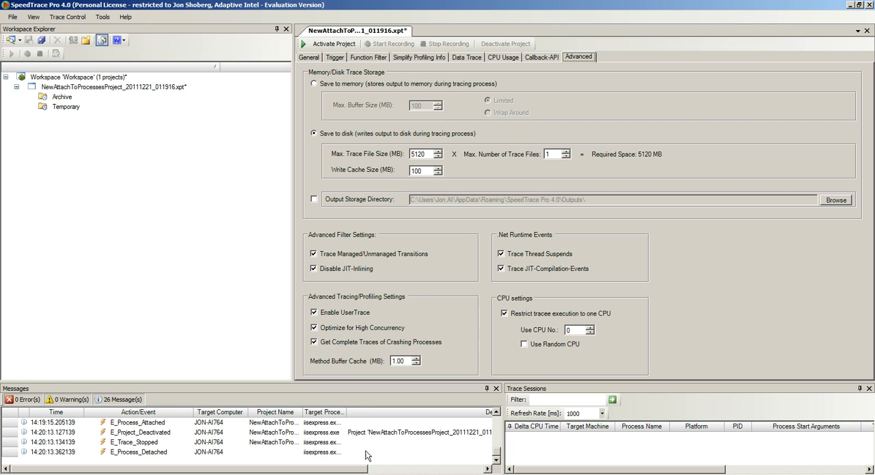
left_click(314, 59)
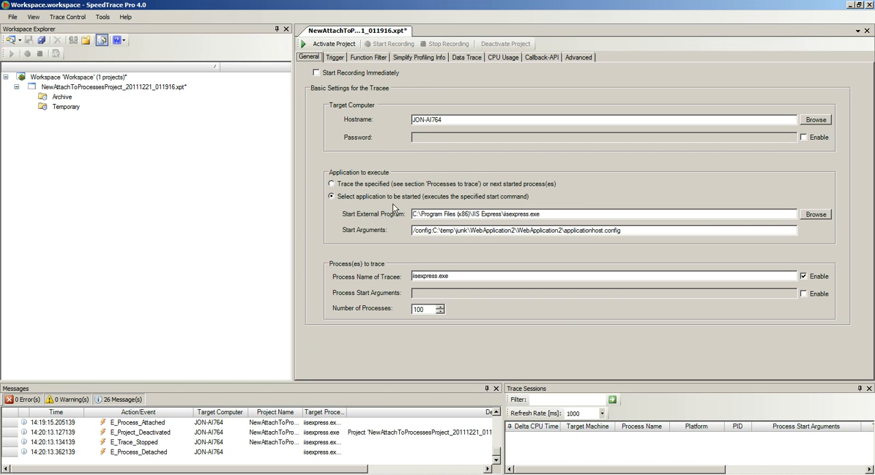
left_click(545, 213)
left_click_drag(545, 214, 409, 210)
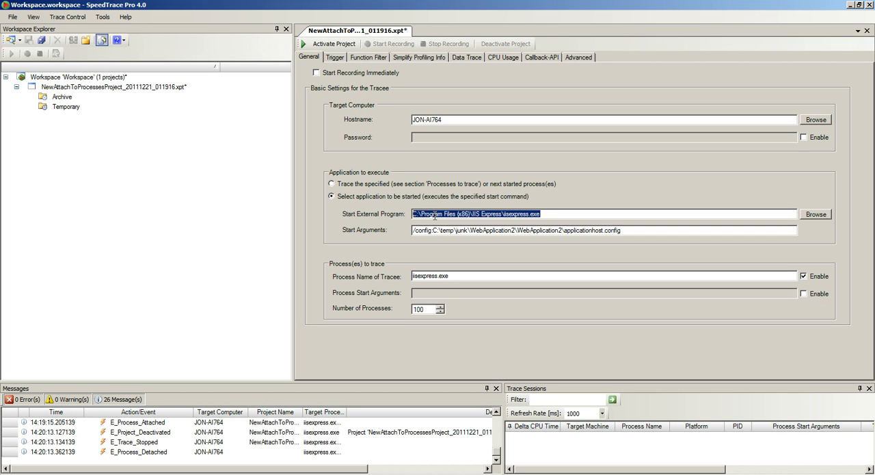
left_click(626, 230)
left_click_drag(625, 230, 404, 229)
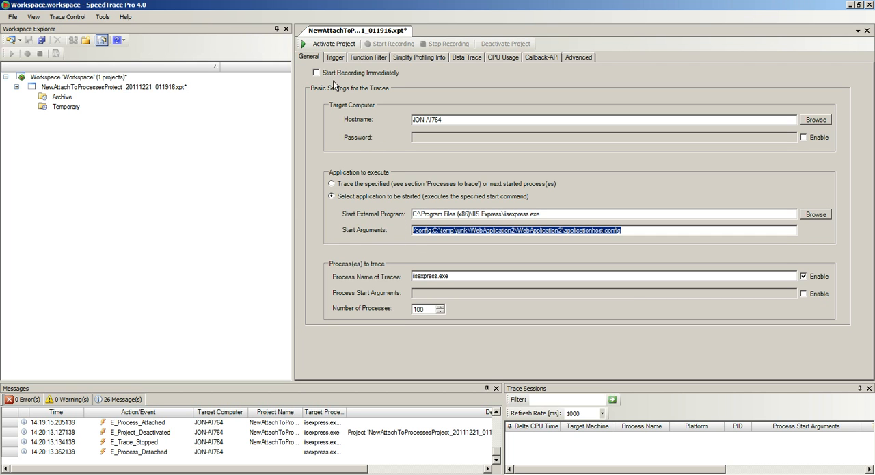
- Activate the trace project to launch IIS Express, move its console aside and fit Chrome to the right half of the screen
left_click(329, 45)
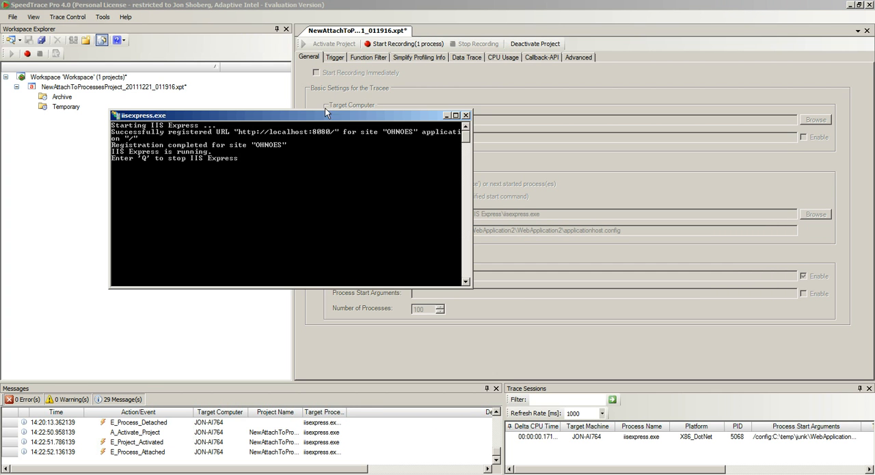
left_click_drag(325, 117, 291, 107)
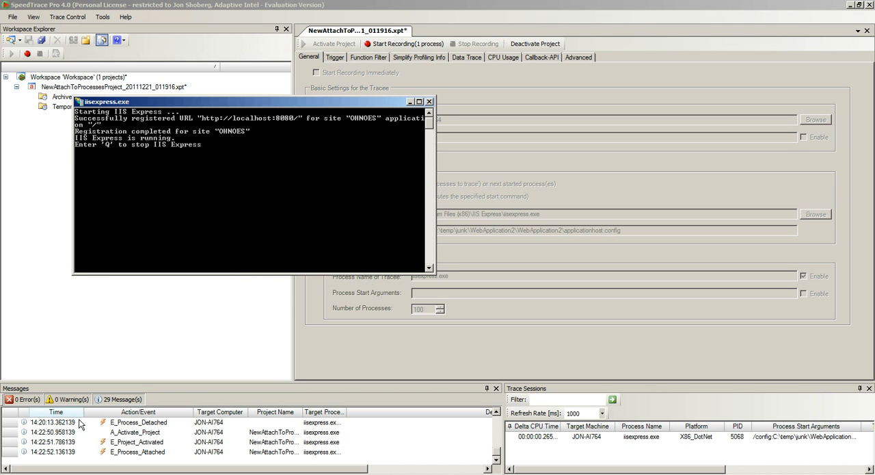
left_click(51, 474)
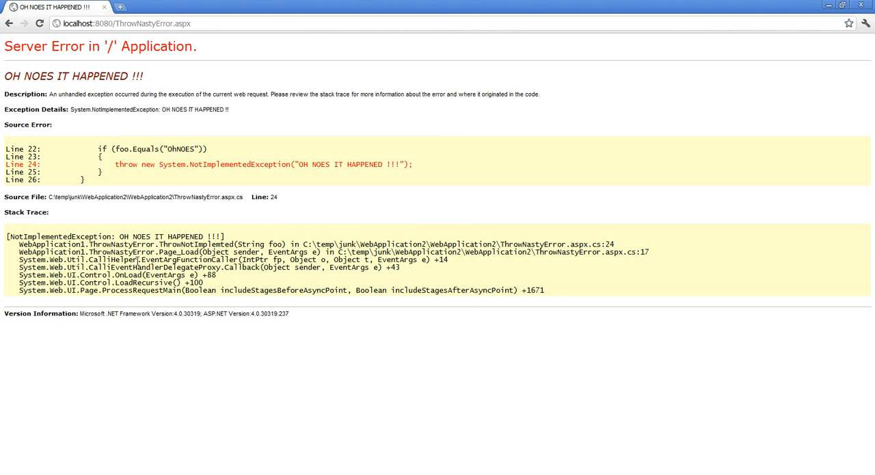
key("super+Right")
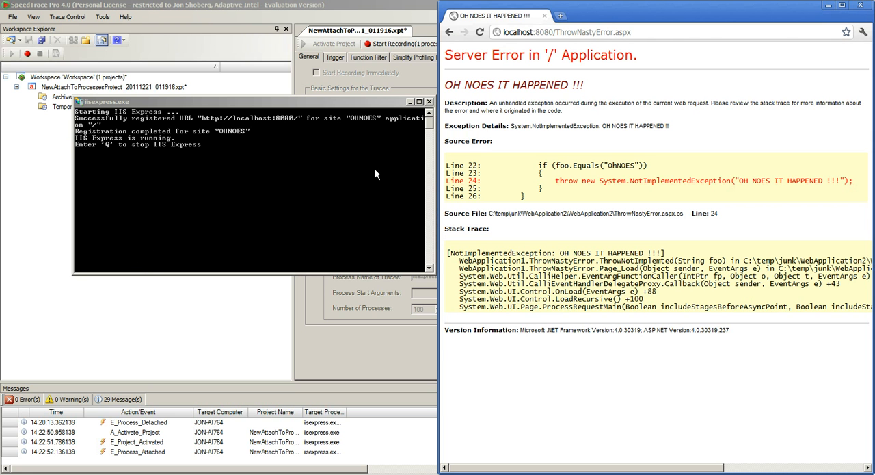
- Load the site's root page at localhost:8080/ in Chrome
left_click_drag(557, 32, 647, 35)
key("BackSpace")
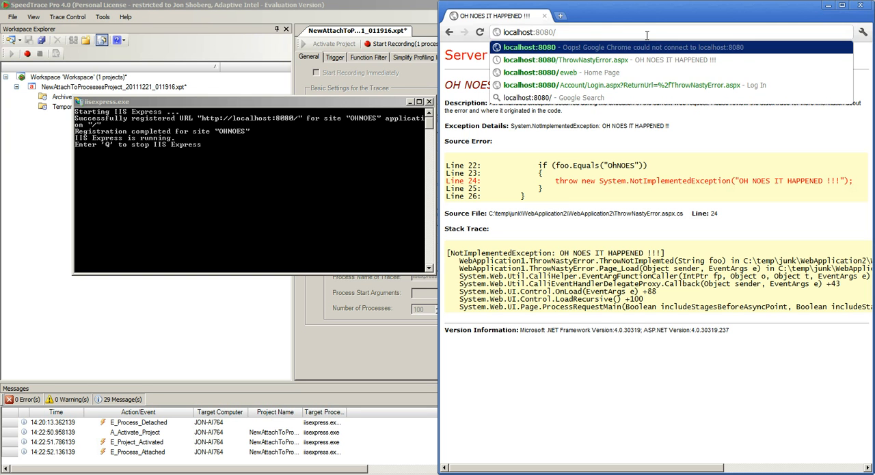
key("Return")
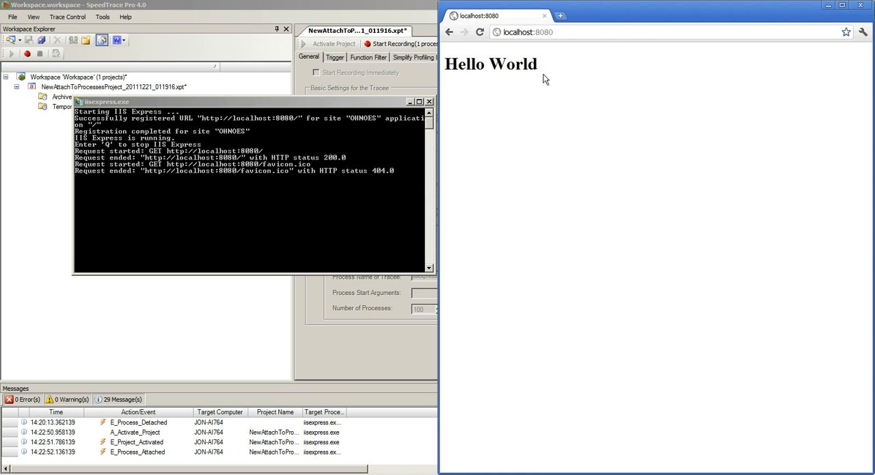
- Return to SpeedTrace Pro and examine the project's data trace, start trigger and function filter settings
left_click(395, 20)
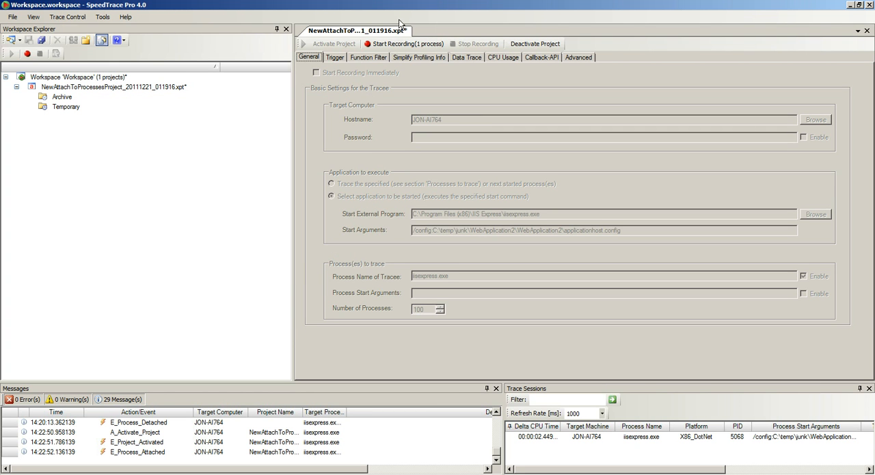
left_click(467, 57)
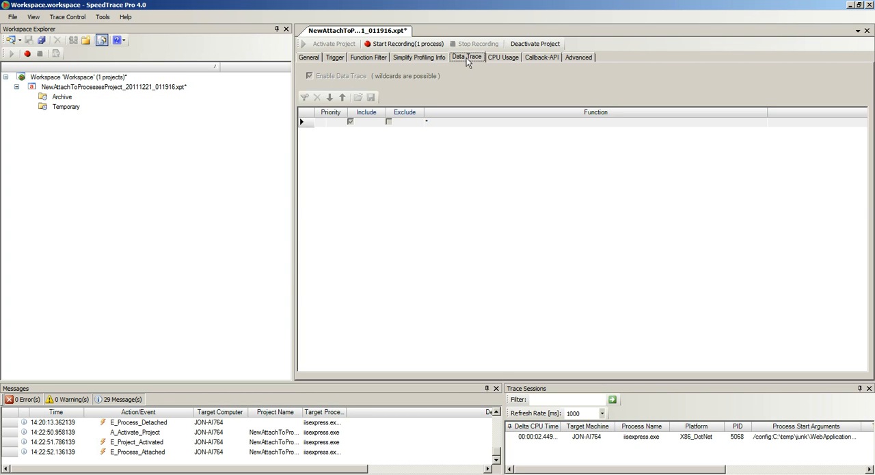
left_click(335, 57)
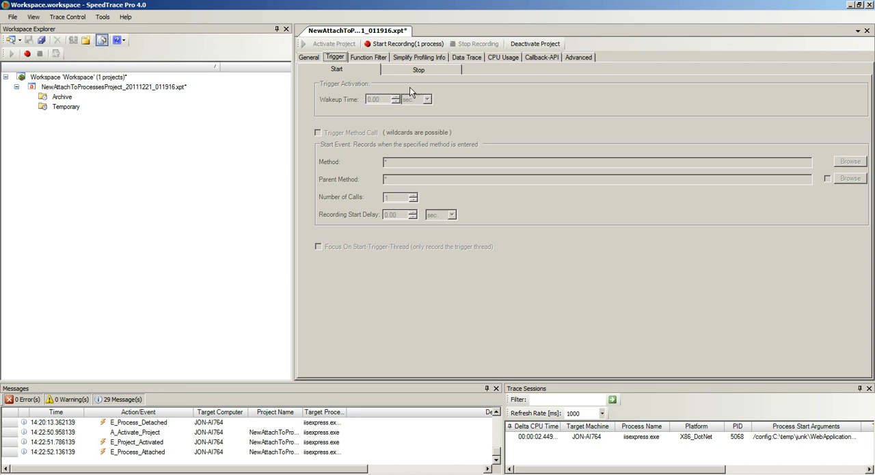
left_click(370, 59)
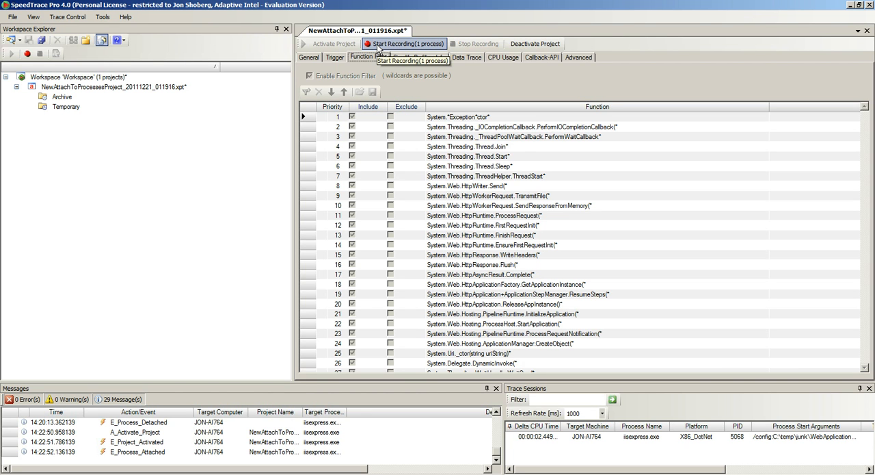
- Start recording the attached process and reproduce the error by loading localhost:8080/ThrowNastyError.aspx in Chrome
left_click(378, 45)
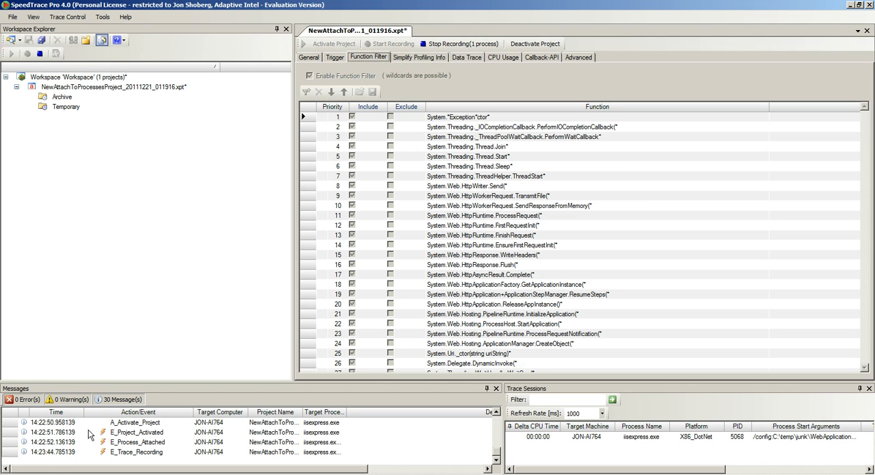
left_click(109, 473)
left_click(566, 32)
double_click(565, 32)
left_click(565, 33)
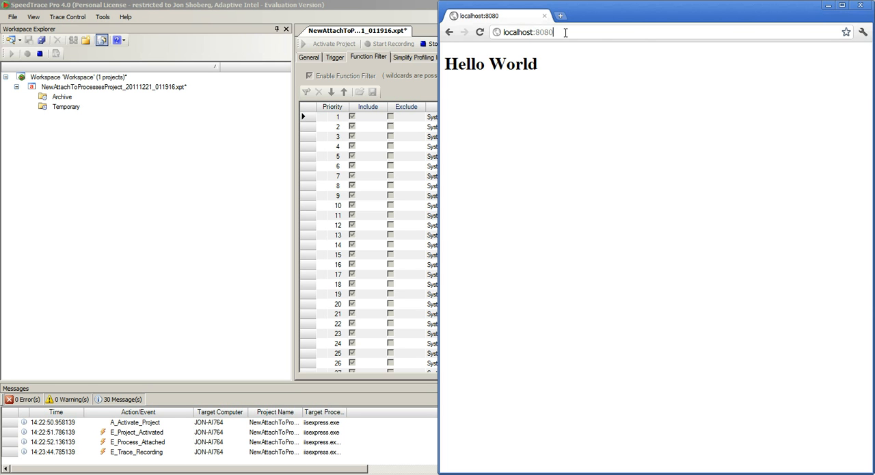
type("/")
left_click(570, 64)
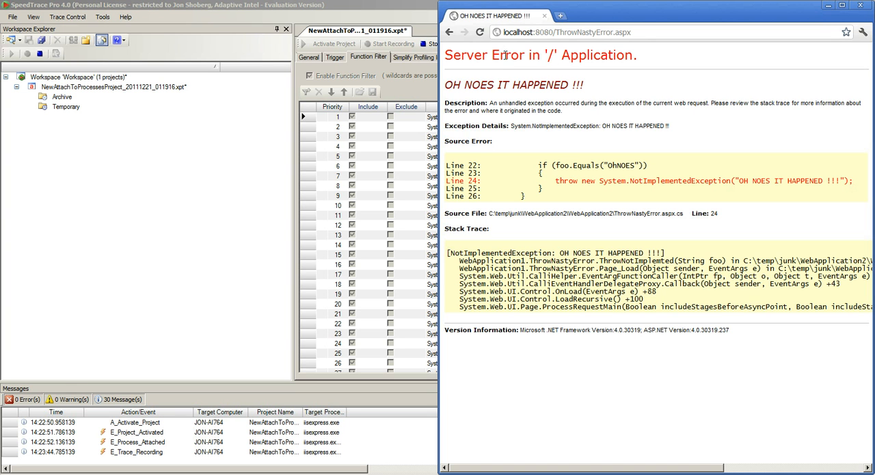
- Stop the recording in SpeedTrace Pro and open the generated temporary trace output with the Bug Trapping scenario
left_click(418, 22)
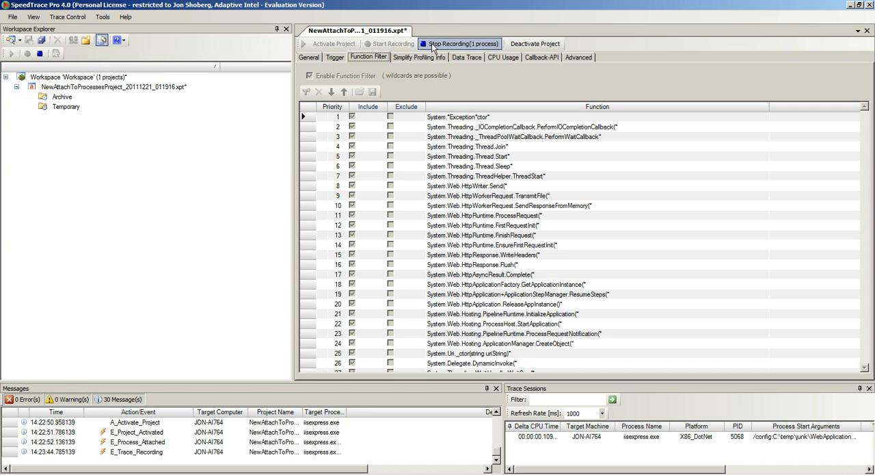
left_click(433, 44)
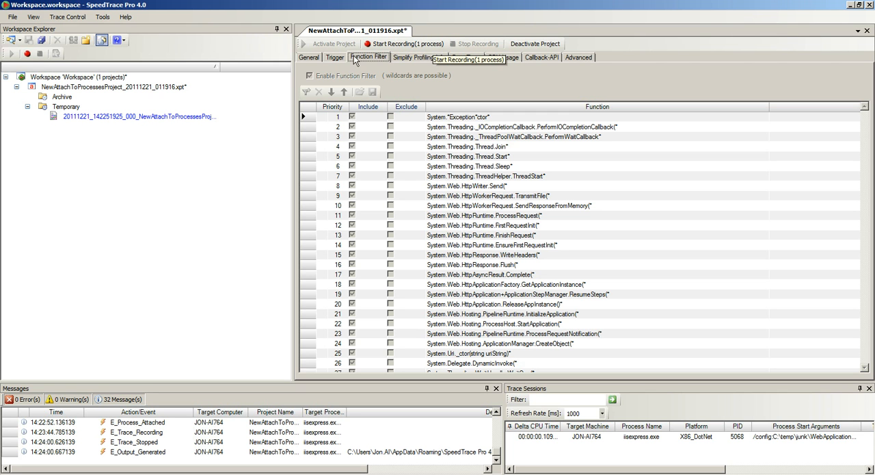
left_click(143, 117)
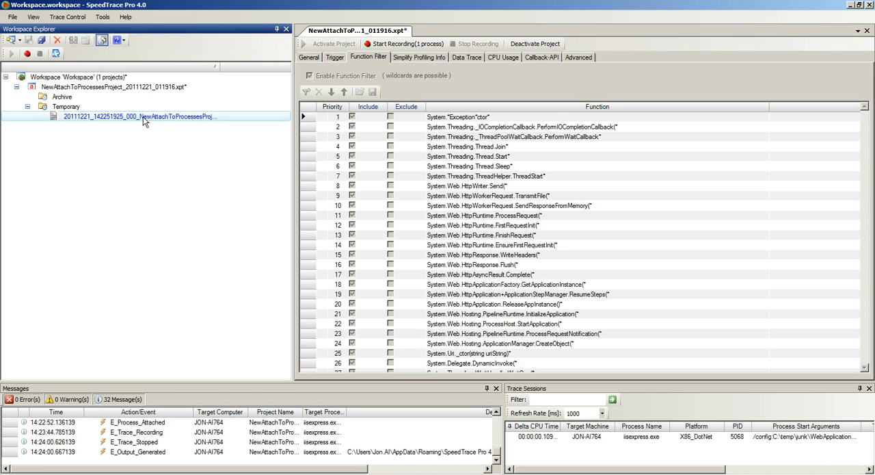
double_click(143, 116)
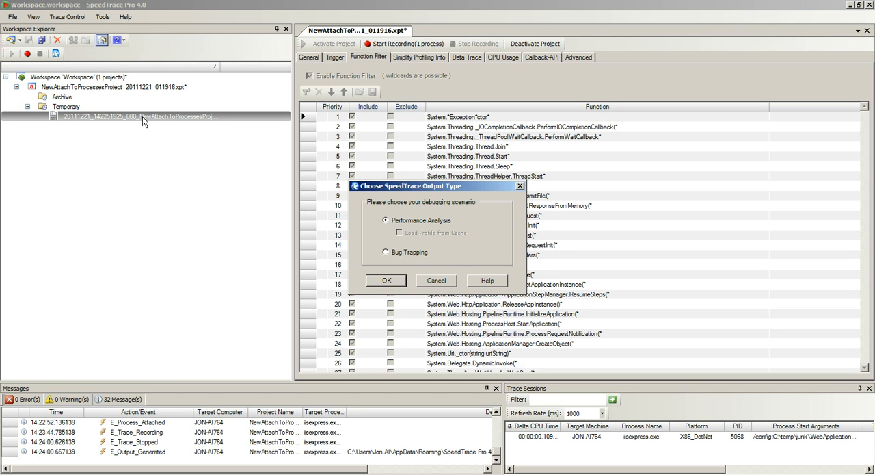
left_click(386, 252)
left_click(386, 280)
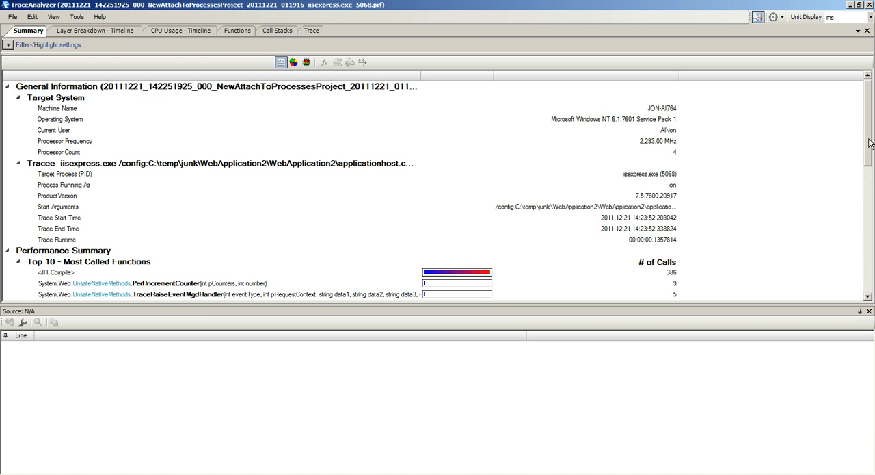
- Show the recorded function trace in TraceAnalyzer and search it for "Noes"
mouse_move(869, 142)
left_mouse_down()
mouse_move(872, 251)
mouse_move(872, 132)
left_mouse_up()
left_click(311, 33)
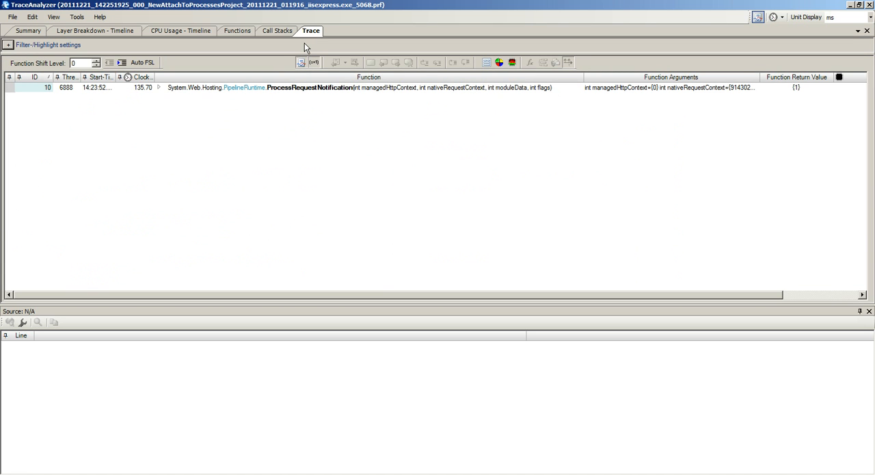
key("ctrl+f")
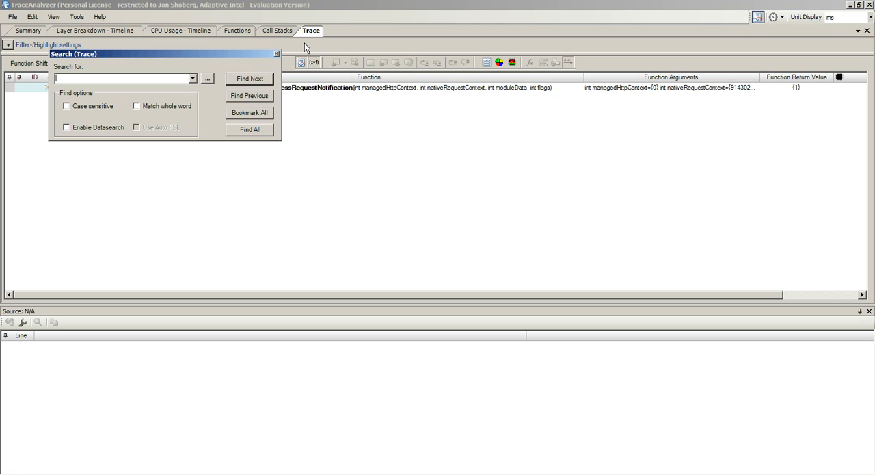
type("Noes")
left_click(272, 83)
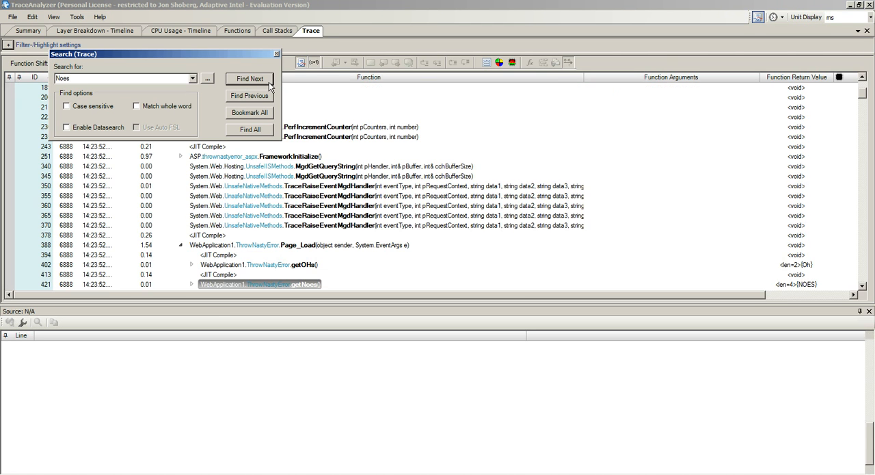
left_click(277, 53)
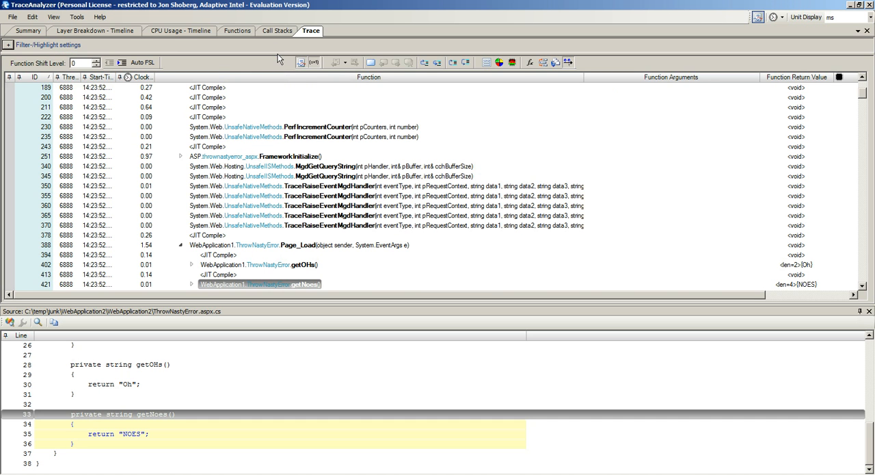
- Inspect the source of the ThrowNotImplemted call, expand it and select the NotImplementedException constructor call inside
scroll(862, 286, "down", 5)
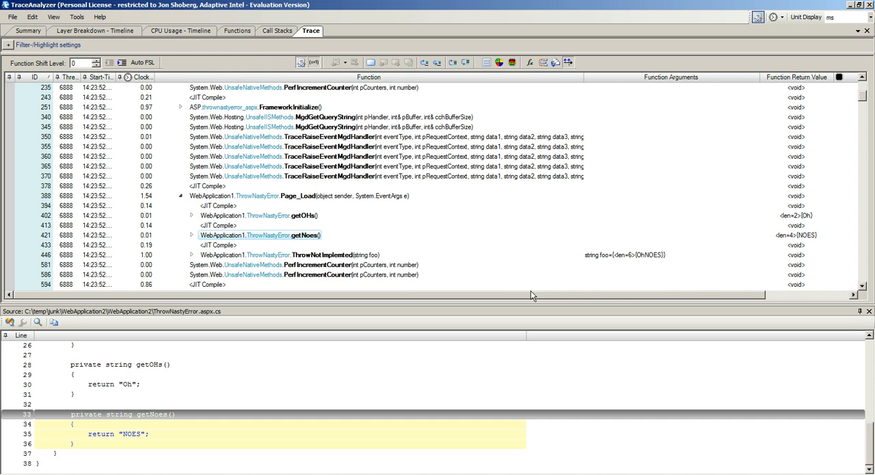
left_click(340, 257)
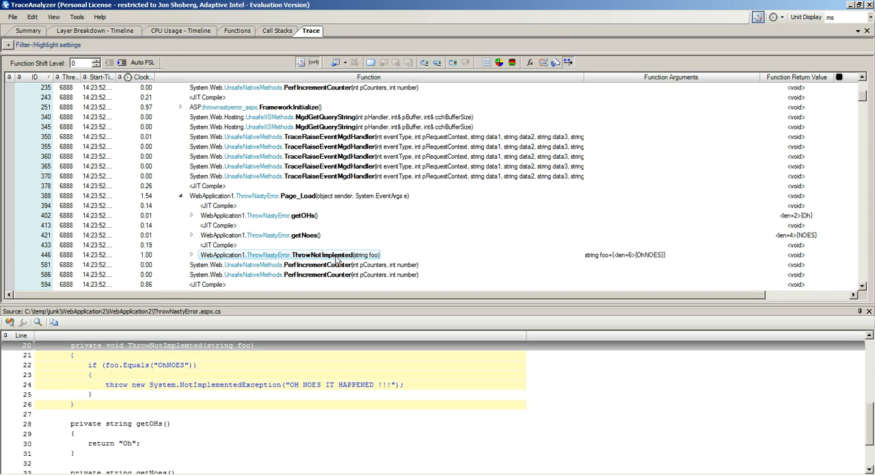
left_click(193, 255)
left_click(192, 256)
left_click(192, 256)
left_click(276, 196)
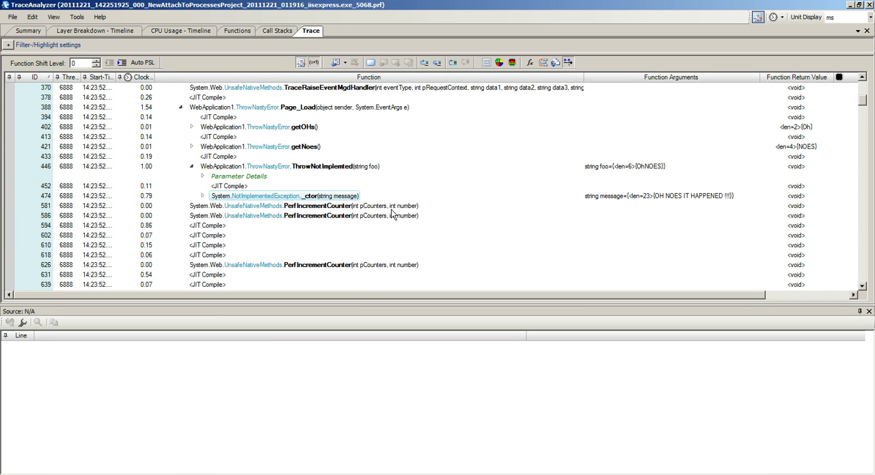
- Examine the source of ThrowNotImplemted, getNoes, getOHs and Page_Load, and expand the return value details of getNoes
scroll(391, 210, "up", 1)
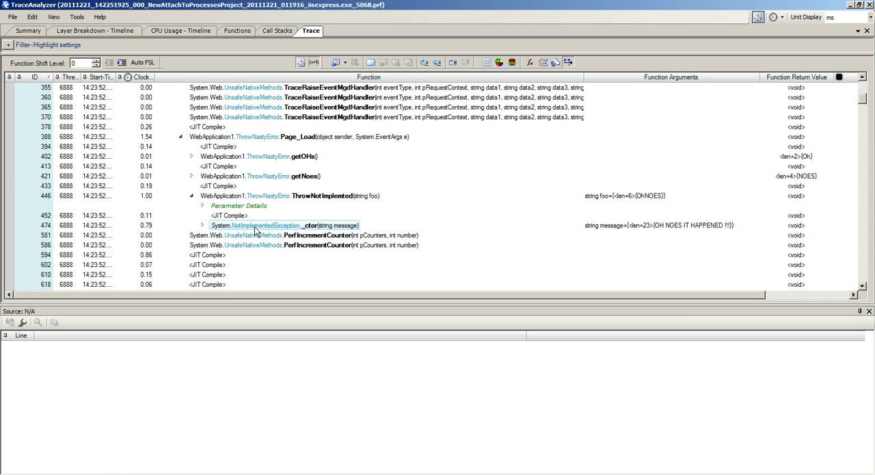
left_click(283, 197)
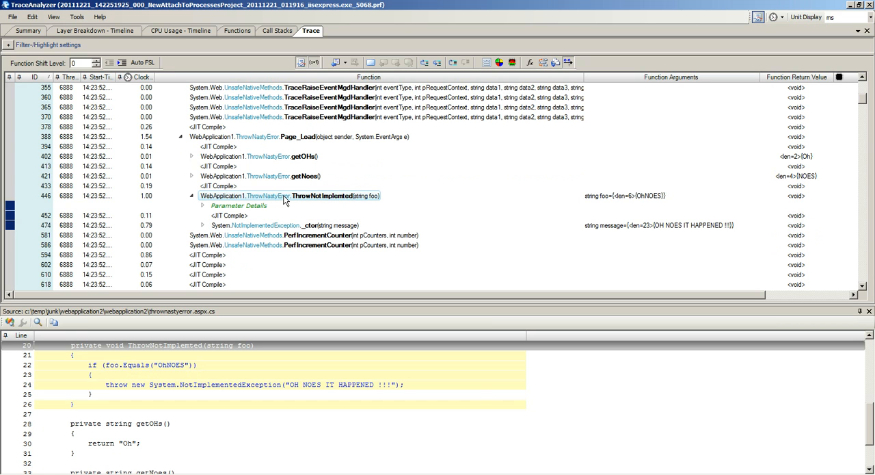
left_click(284, 179)
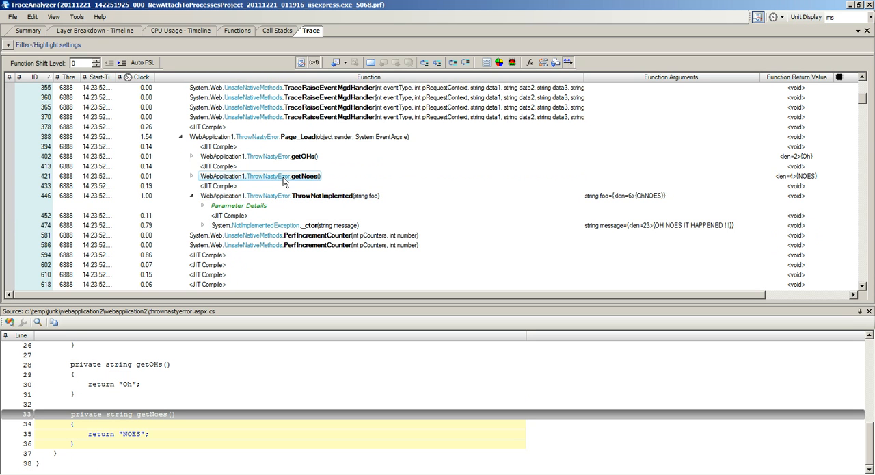
left_click(284, 158)
left_click(280, 139)
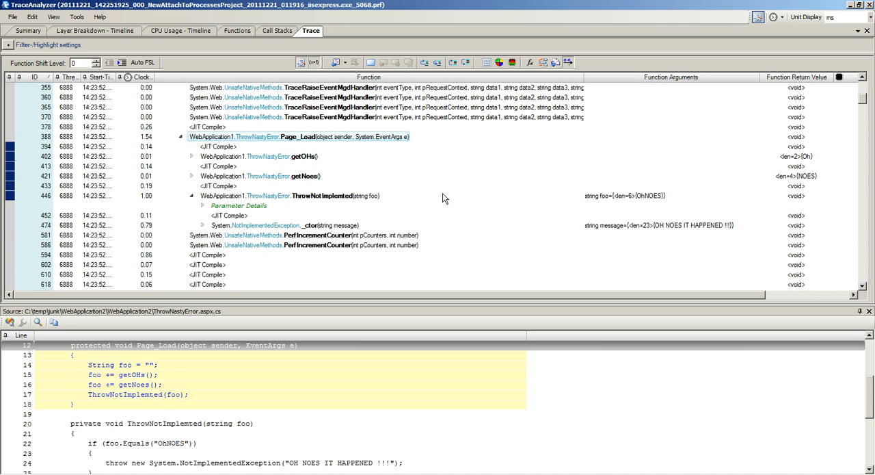
left_click(624, 198)
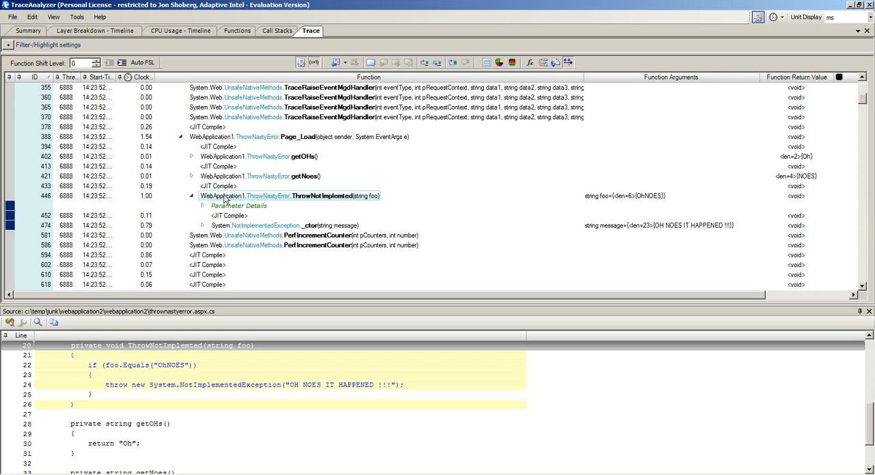
left_click(192, 176)
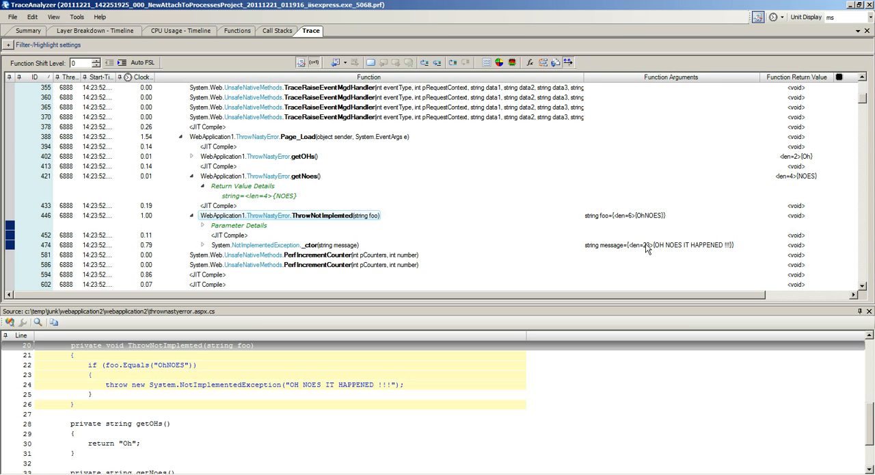
- Trace the call hierarchy from getNoes' string return value up through successive parents, including Page_Load and ProcessRequest, to ProcessRequestNotification
left_click(675, 248)
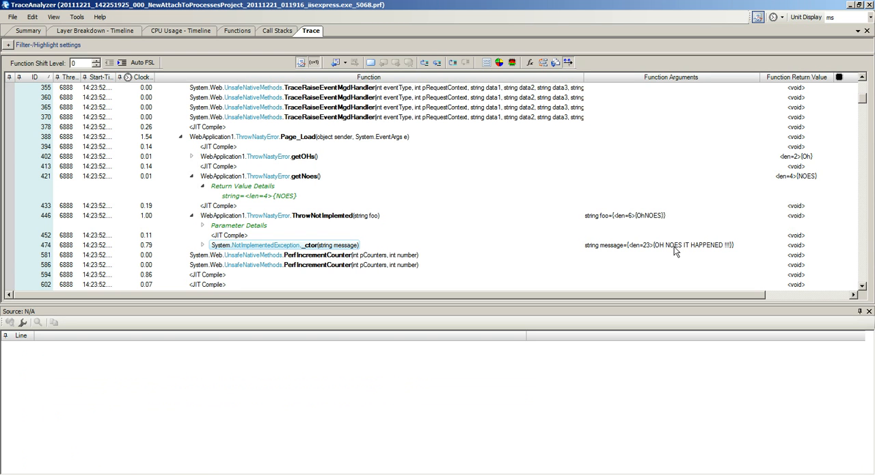
left_click(265, 196)
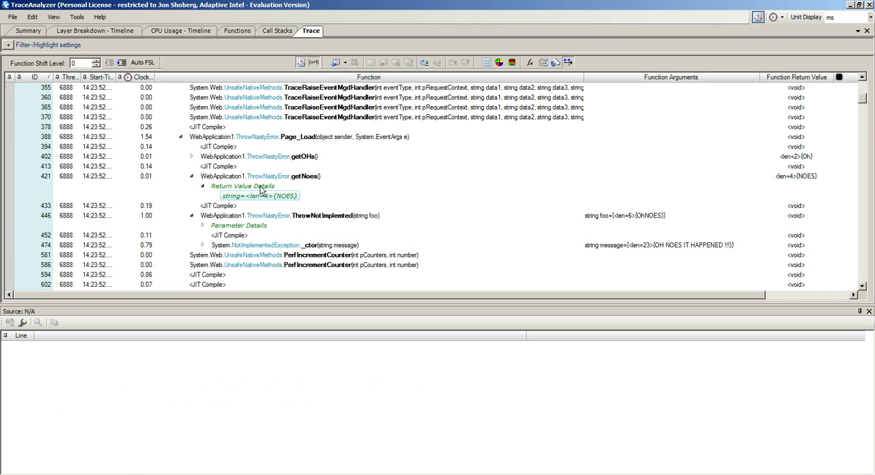
left_click(425, 63)
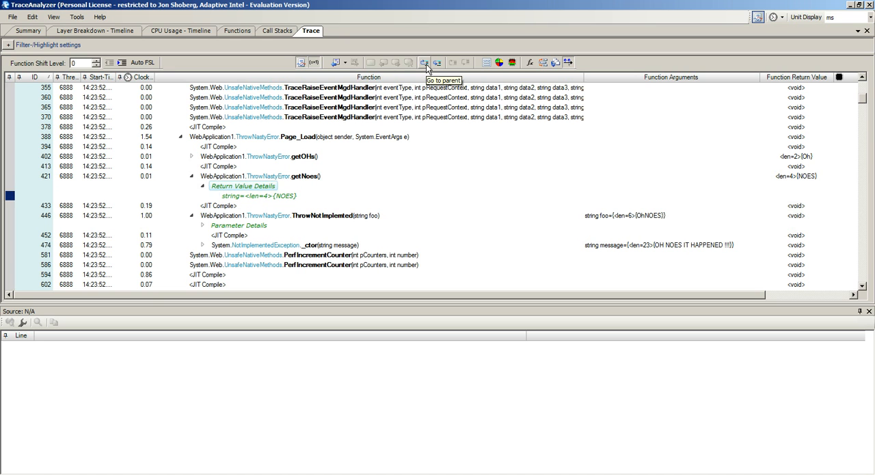
left_click(425, 63)
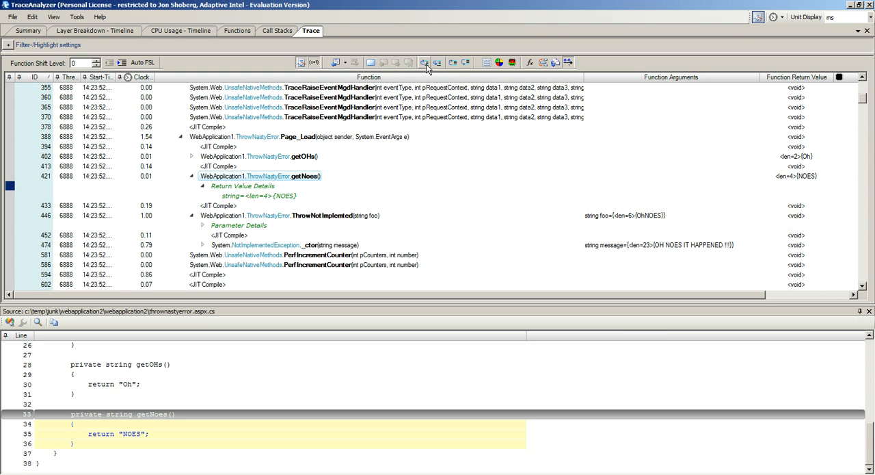
left_click(426, 64)
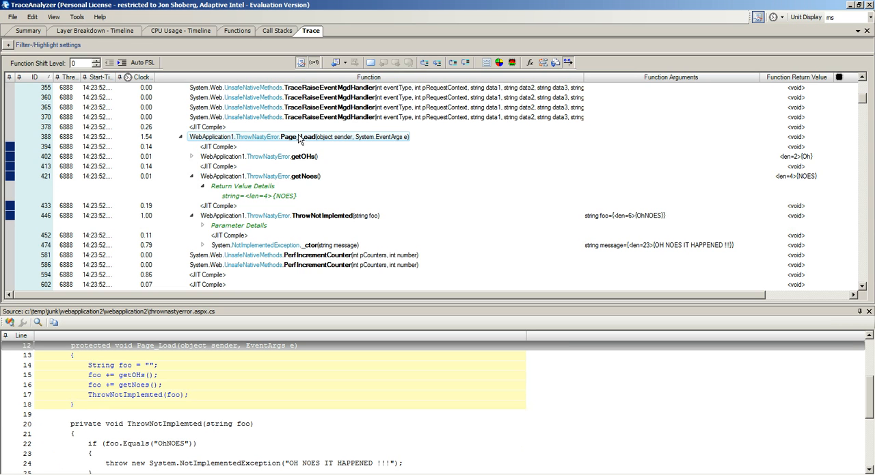
left_click(425, 64)
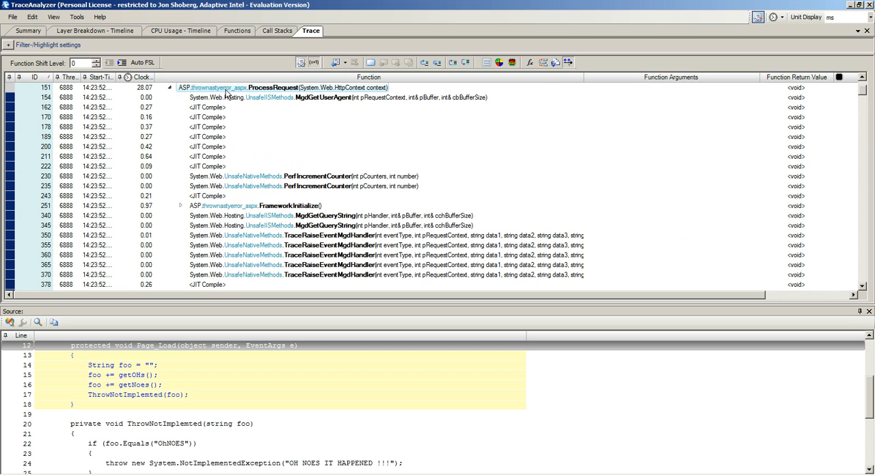
left_click(423, 63)
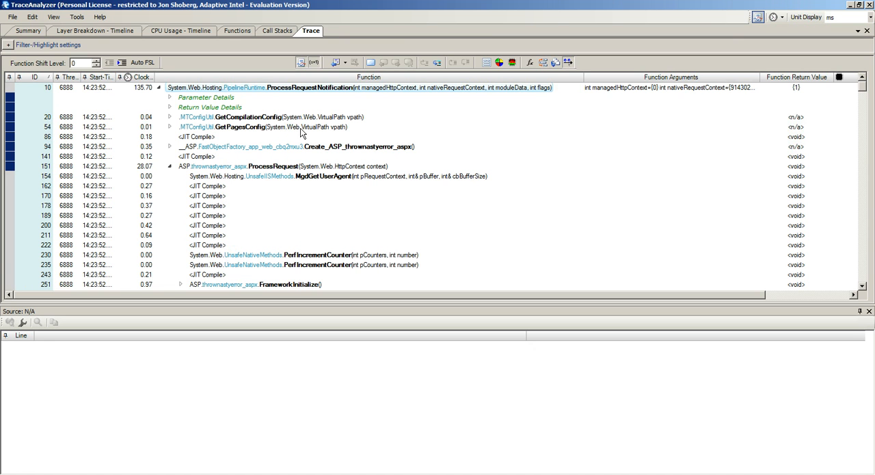
- Search the trace for "Noes" and select the NotImplementedException constructor call inside ThrowNotImplemted
key("ctrl+f")
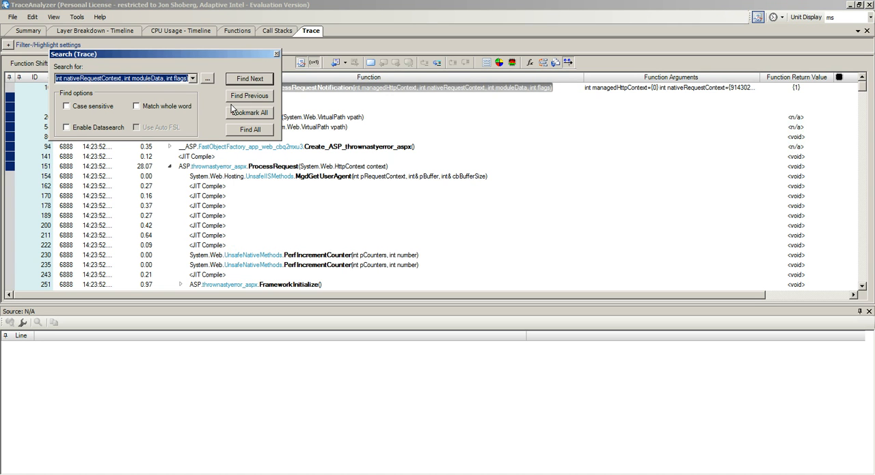
type("Noes")
key("Return")
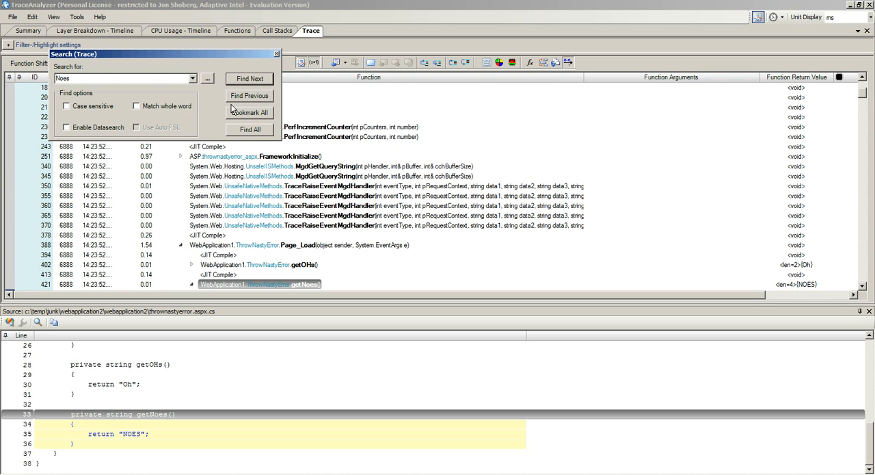
left_click(277, 54)
scroll(353, 225, "down", 3)
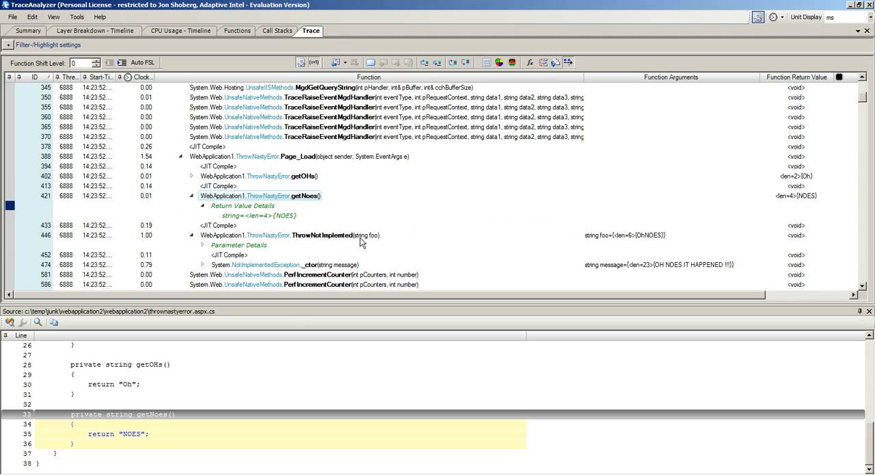
left_click(643, 268)
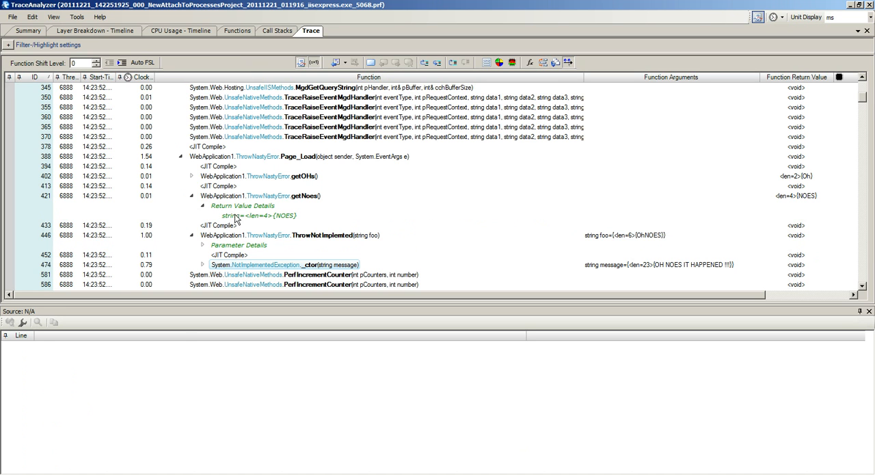
- Switch to Visual Studio, place its window side by side with TraceAnalyzer and auto-hide the Solution Explorer
left_click(119, 473)
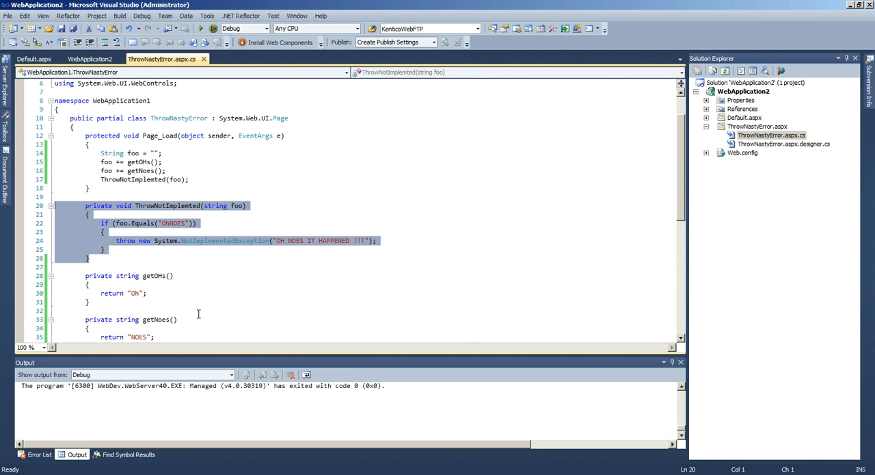
key("super+Right")
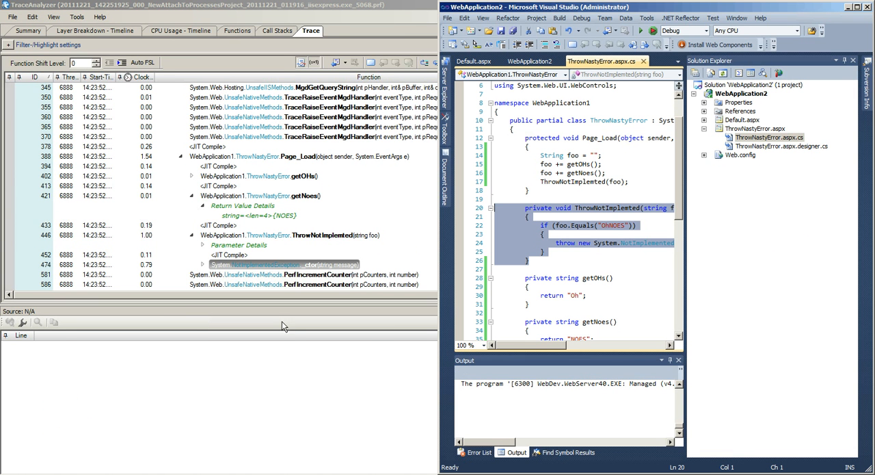
left_click(846, 61)
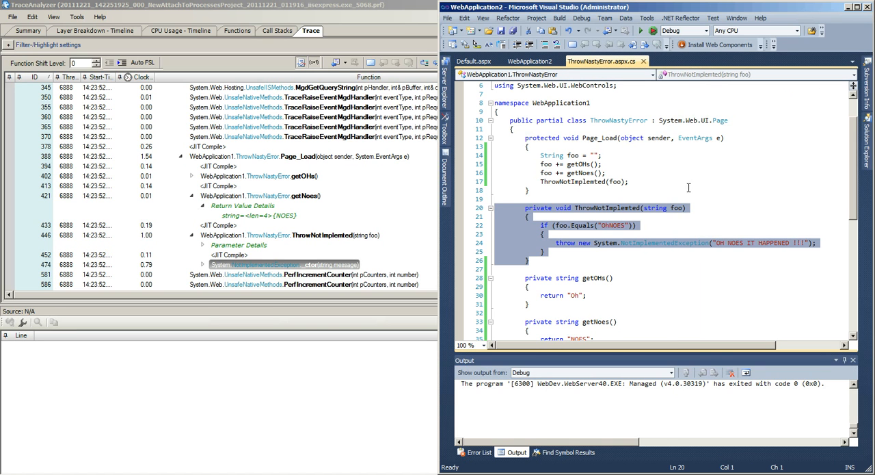
- Highlight the throw new System.NotImplementedException statement in ThrowNotImplemted and compare it with the recorded arguments in TraceAnalyzer
left_click(595, 251)
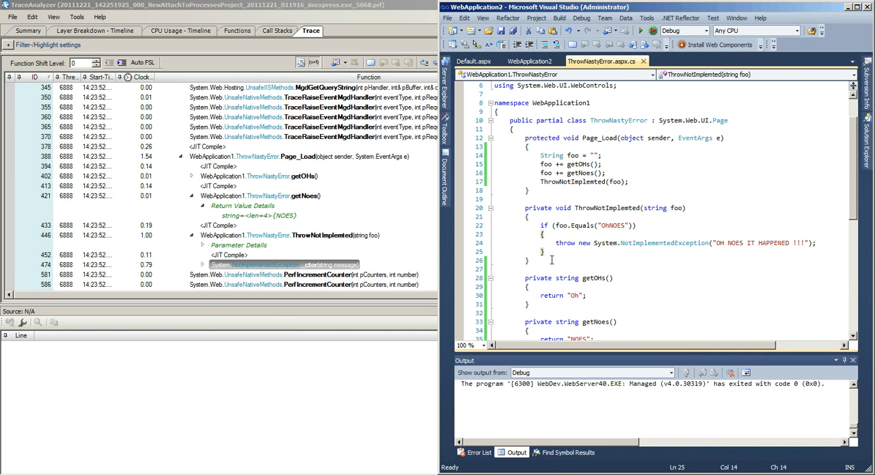
left_click_drag(553, 244, 817, 244)
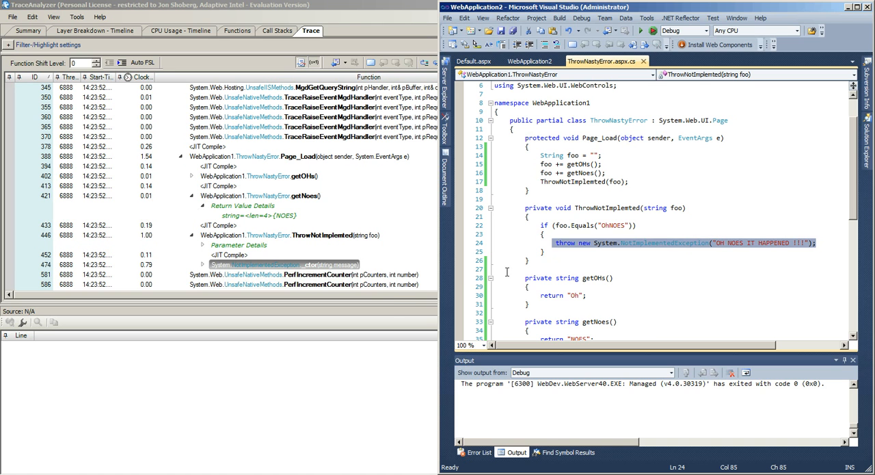
left_click(390, 295)
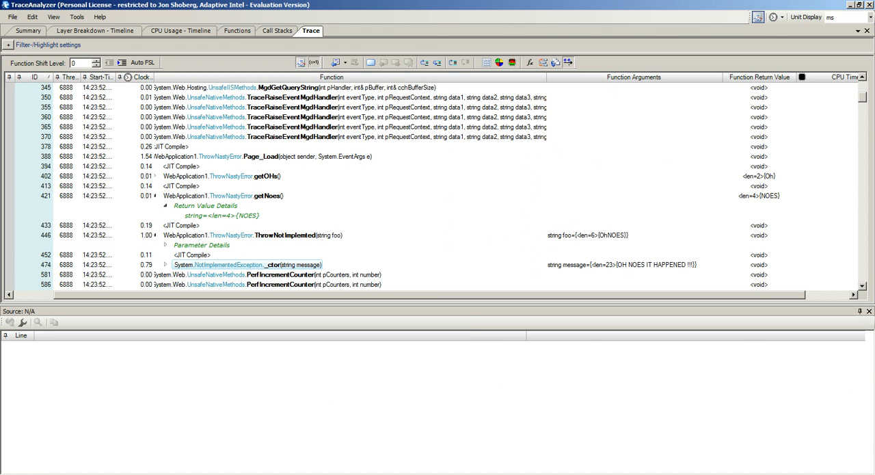
- Switch to Visual Studio, highlight the getOHs and ThrowNotImplemted calls in Page_Load, and compare them with the trace in TraceAnalyzer
key("alt+Tab")
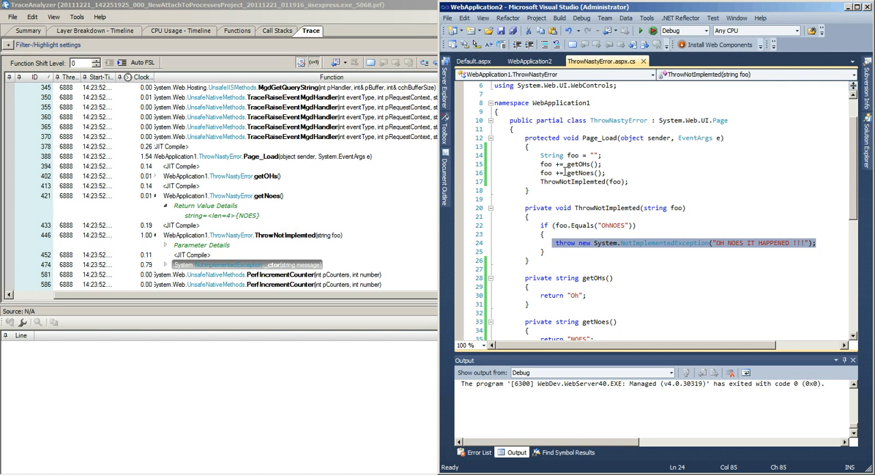
left_click_drag(567, 164, 599, 164)
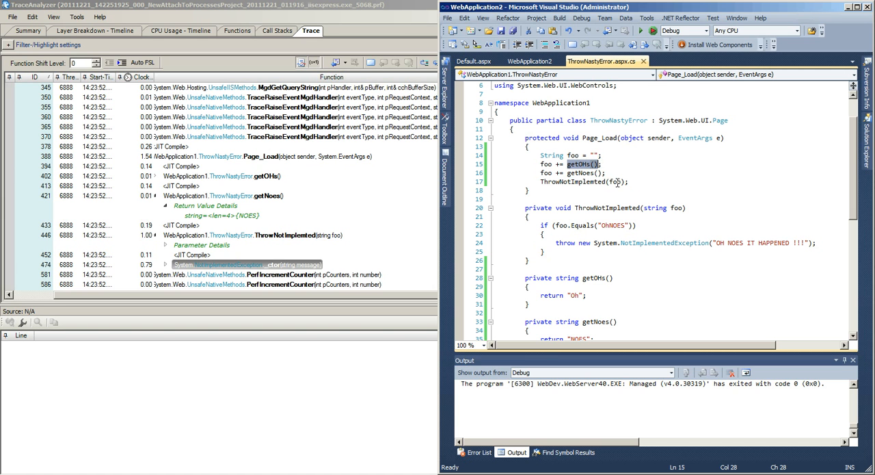
double_click(594, 182)
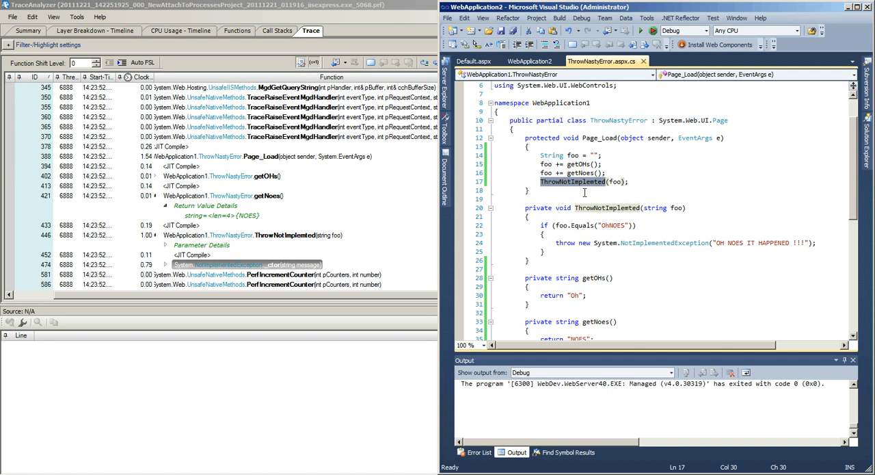
left_click(585, 192)
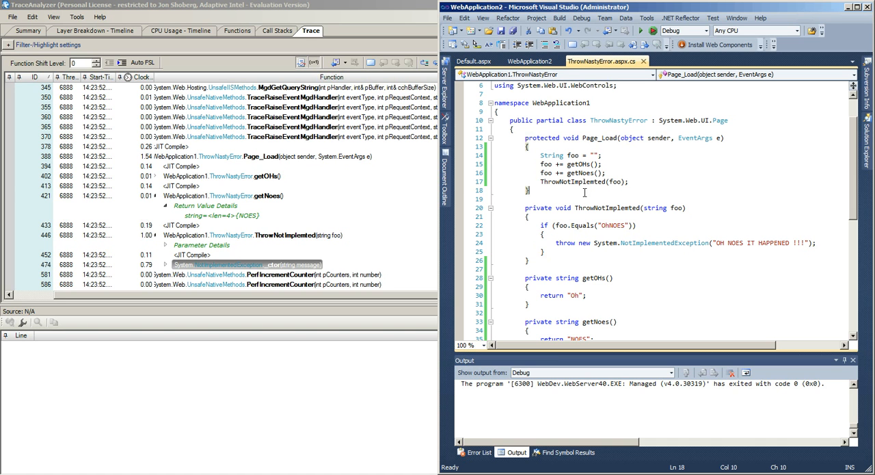
left_click(410, 226)
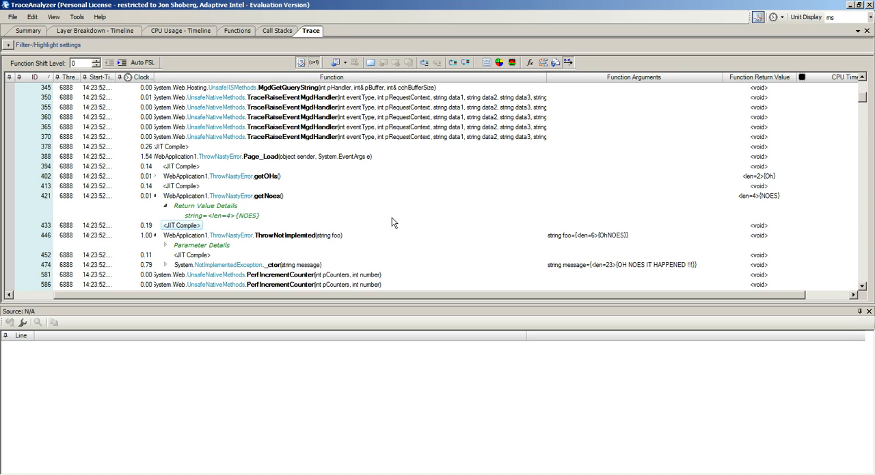